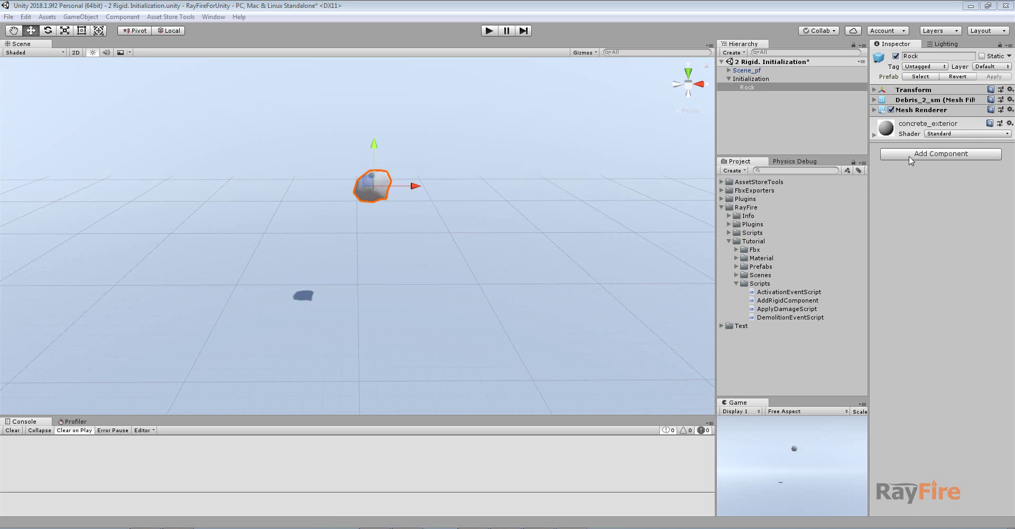
Step: Add a Rayfire Rigid component to Rock by searching 'rayf' in Add Component
{"action": "left_click", "coordinate": [909, 156]}
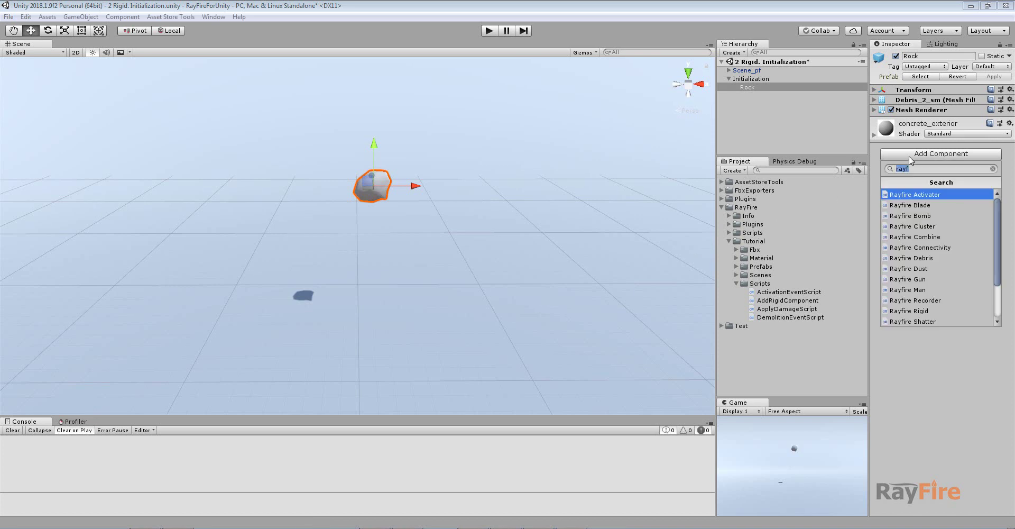
{"action": "left_click", "coordinate": [926, 315]}
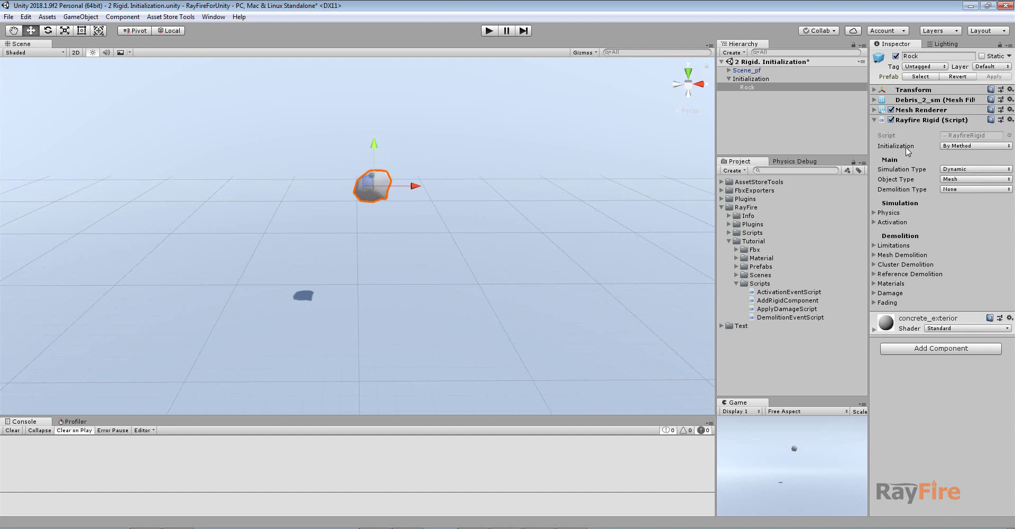
Step: Set the Rock's Rayfire Rigid Initialization dropdown to At Start
{"action": "left_click", "coordinate": [954, 147]}
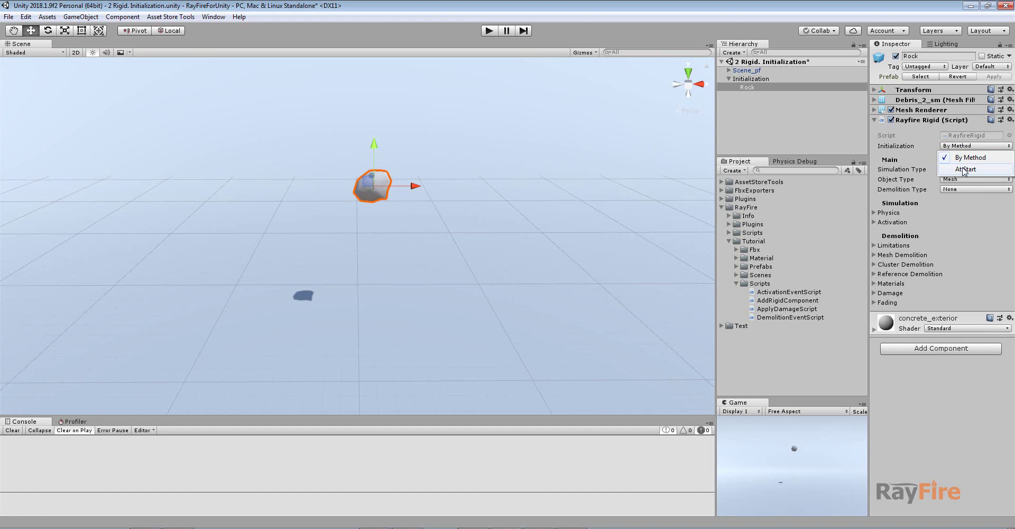
{"action": "left_click", "coordinate": [453, 167]}
{"action": "left_click", "coordinate": [379, 182]}
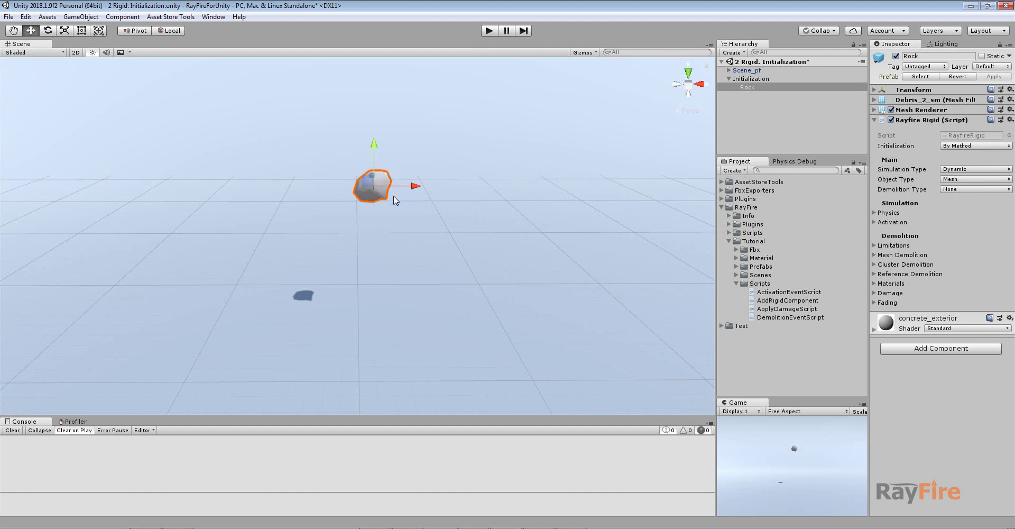
{"action": "left_click", "coordinate": [965, 147]}
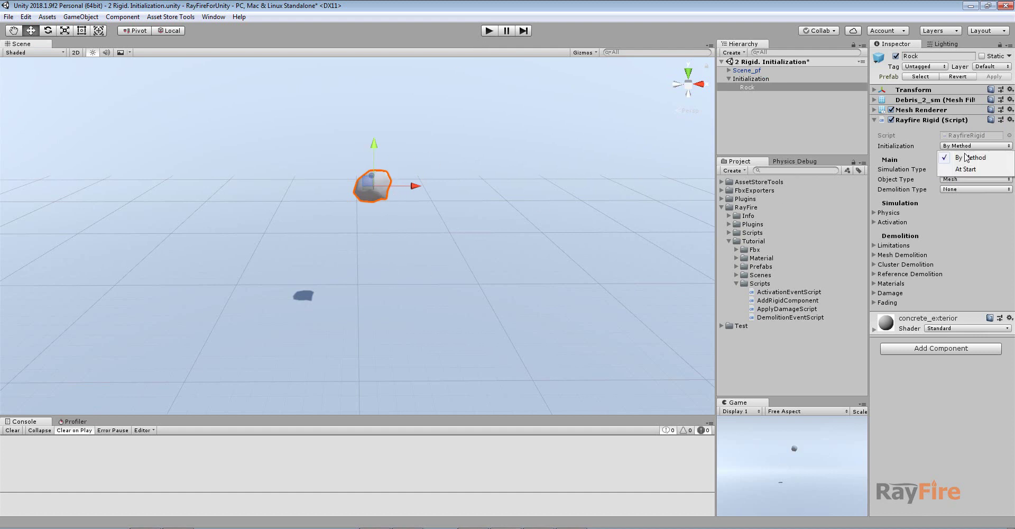
{"action": "left_click", "coordinate": [963, 169]}
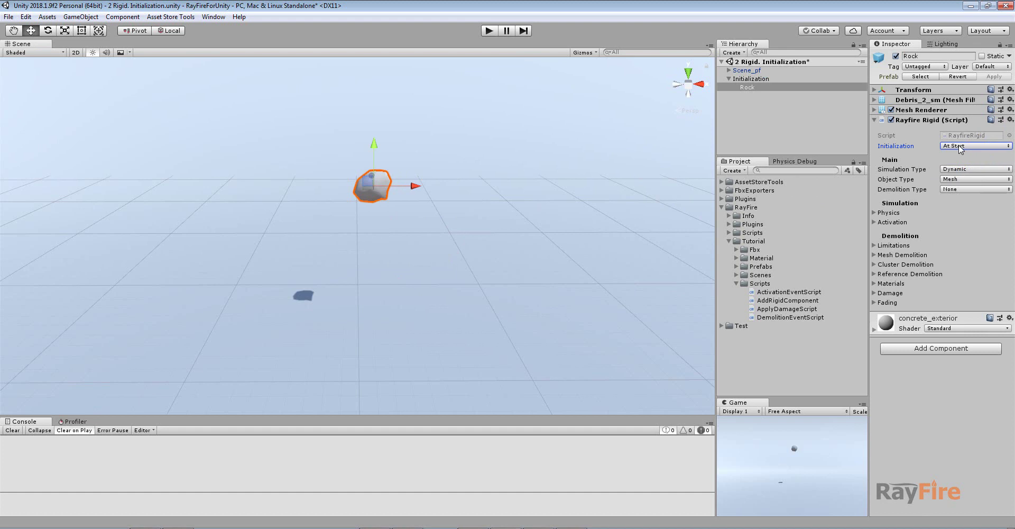
Step: Play-test once, set Demolition Type to Runtime, and replay to watch the rock shatter
{"action": "left_click", "coordinate": [489, 30]}
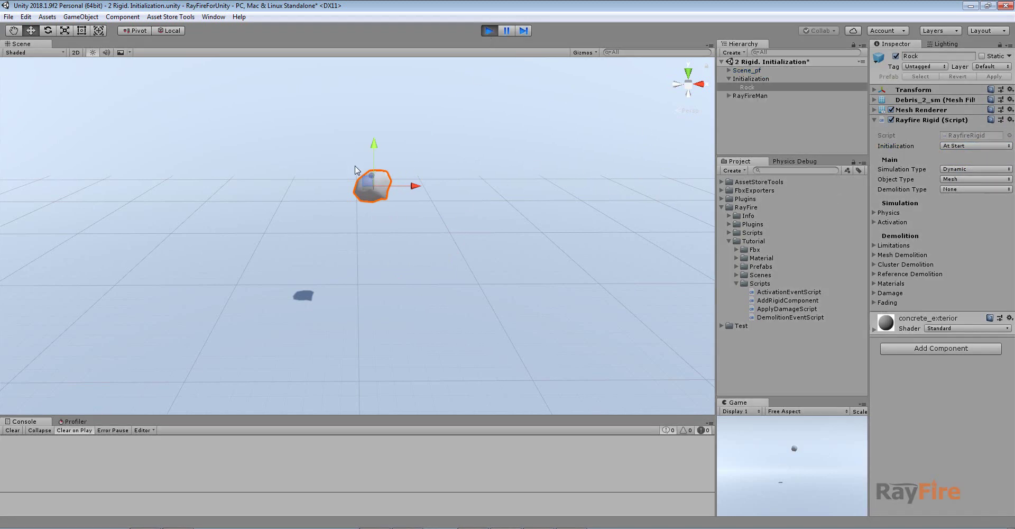
{"action": "left_click", "coordinate": [490, 30]}
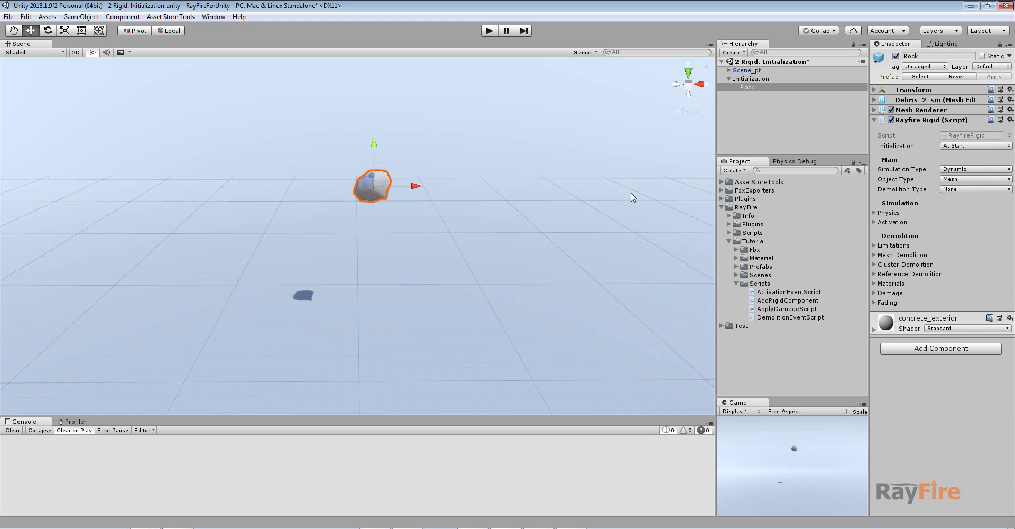
{"action": "left_click", "coordinate": [956, 189]}
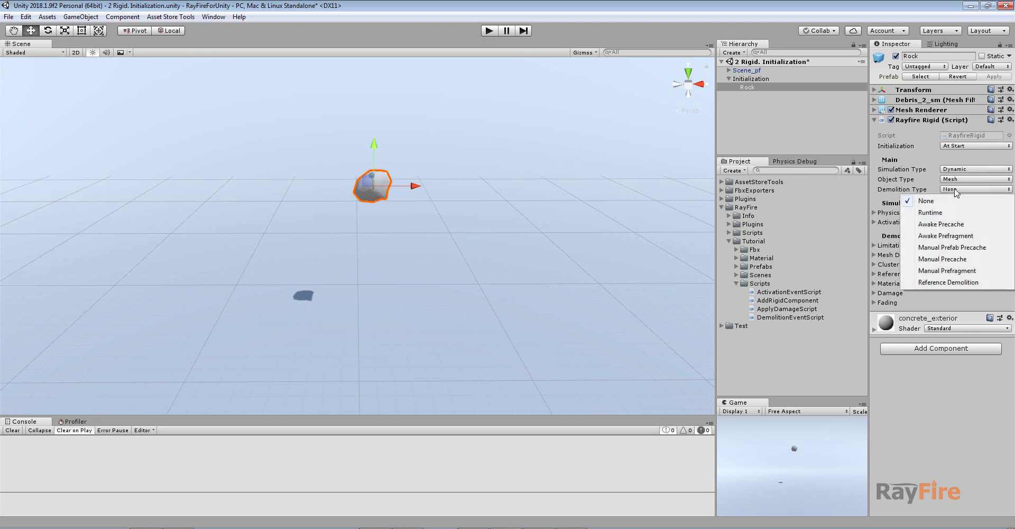
{"action": "left_click", "coordinate": [930, 213]}
{"action": "left_click", "coordinate": [489, 31]}
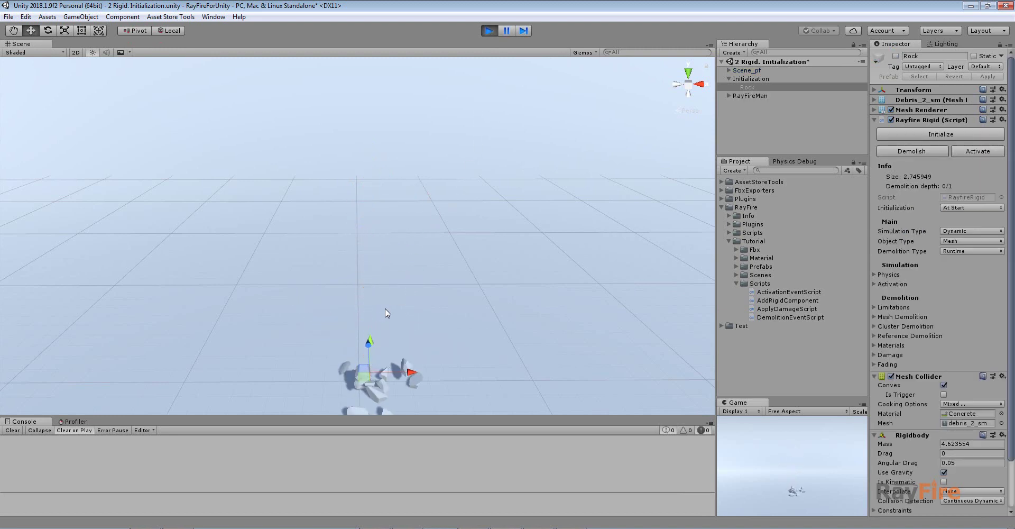
{"action": "left_click", "coordinate": [487, 31]}
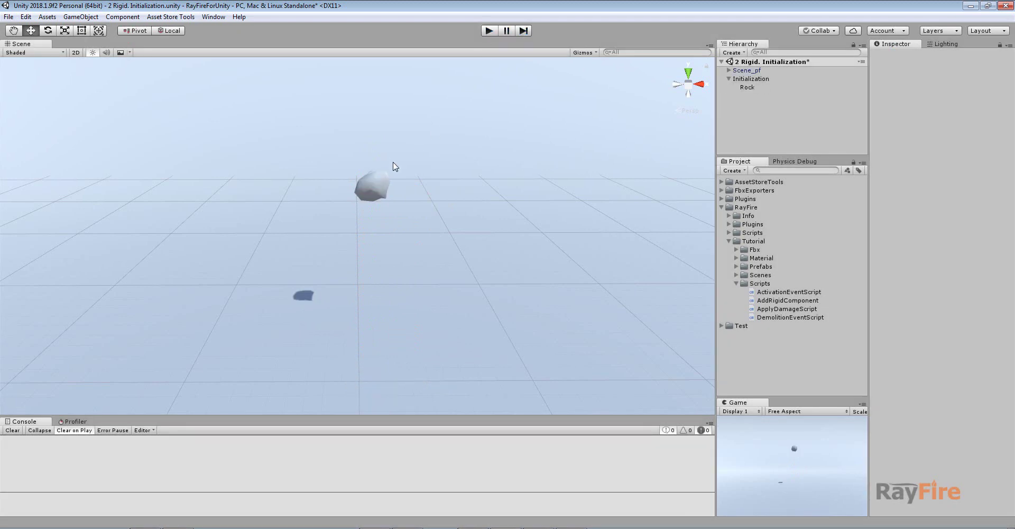
Step: Reselect Rock and set its Demolition Type to None
{"action": "left_click", "coordinate": [372, 182]}
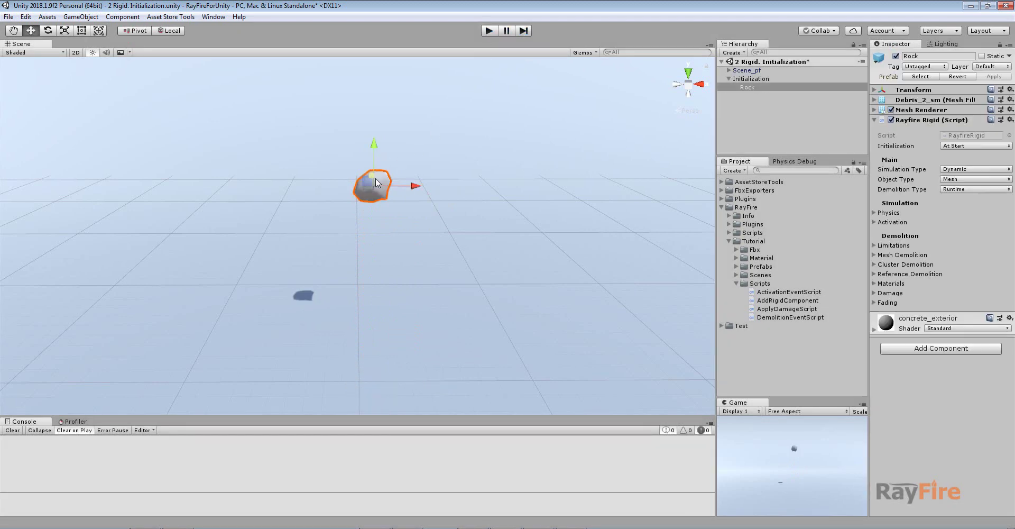
{"action": "left_click", "coordinate": [961, 190]}
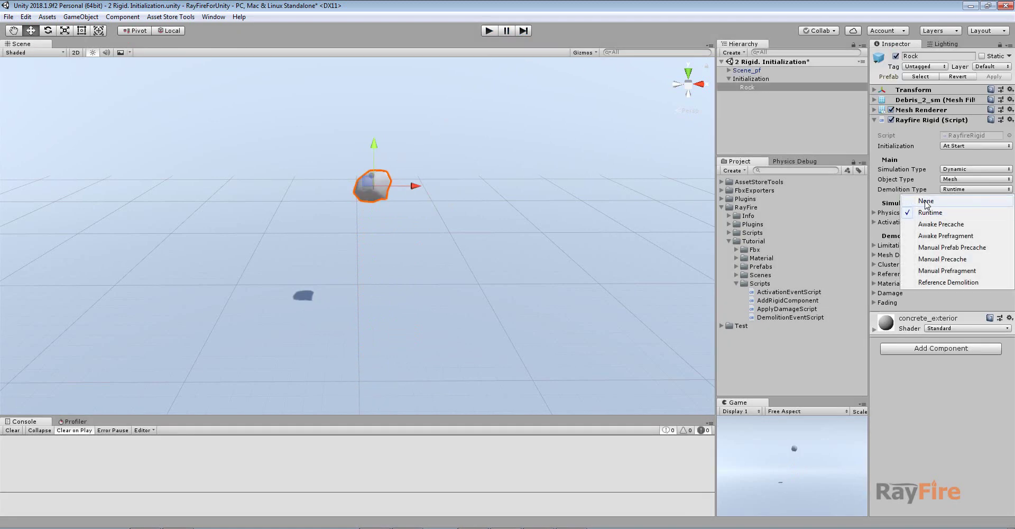
{"action": "left_click", "coordinate": [927, 201]}
Step: Play and pause the scene, switch Demolition Type to Runtime, resume, then stop
{"action": "left_click", "coordinate": [489, 31]}
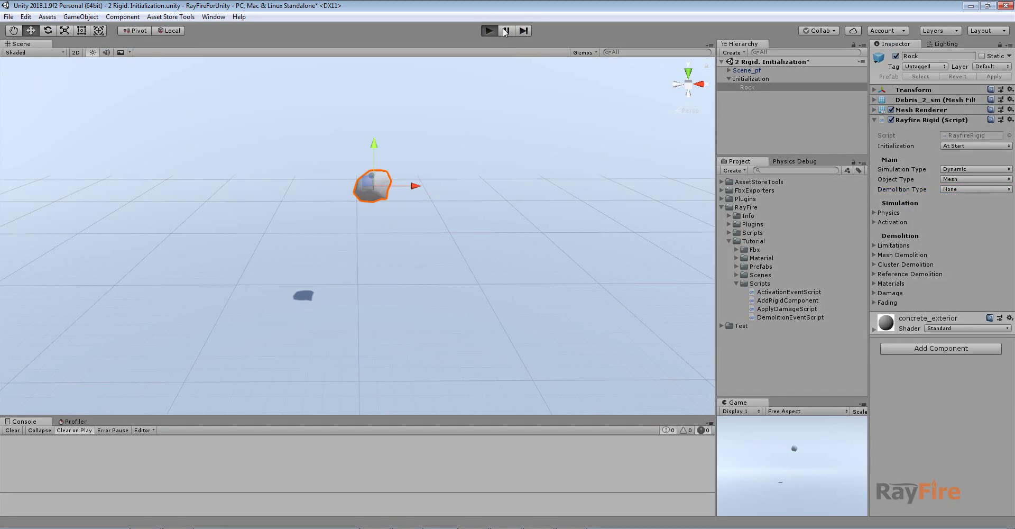
{"action": "left_click", "coordinate": [506, 32]}
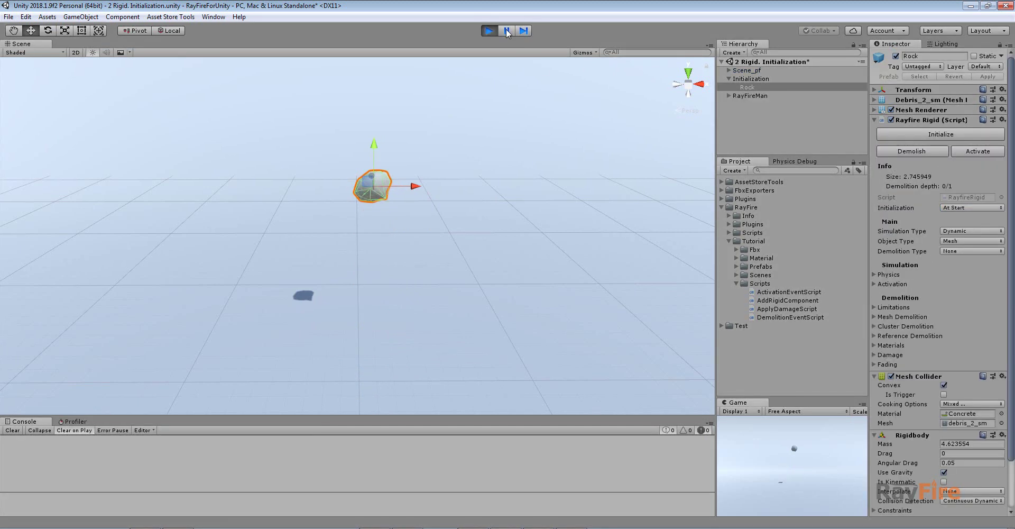
{"action": "left_click", "coordinate": [963, 249]}
{"action": "left_click", "coordinate": [926, 277]}
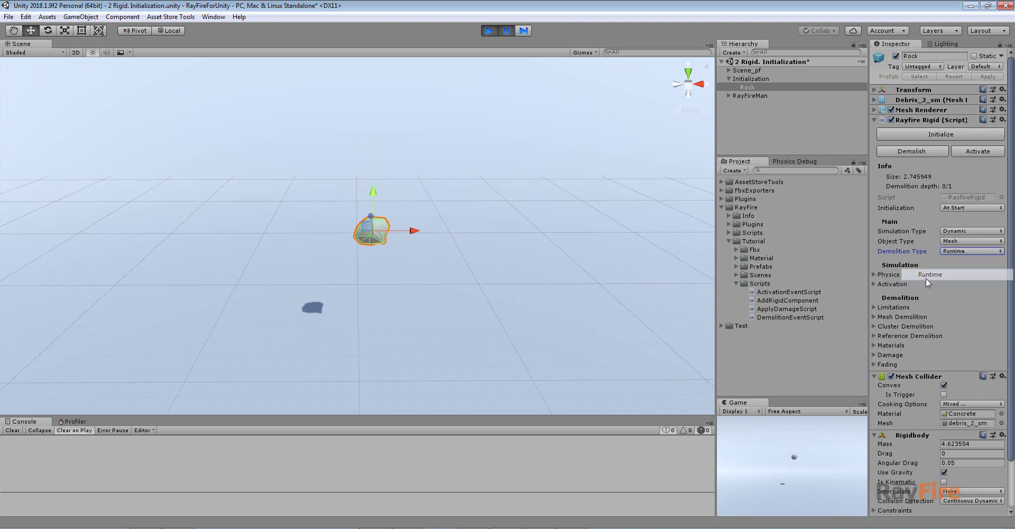
{"action": "left_click", "coordinate": [501, 28]}
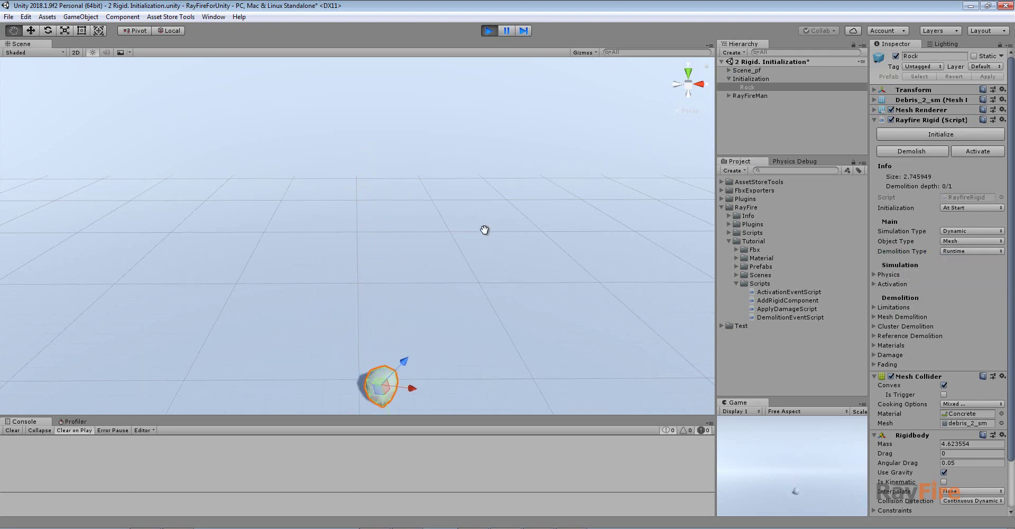
{"action": "left_click", "coordinate": [489, 30]}
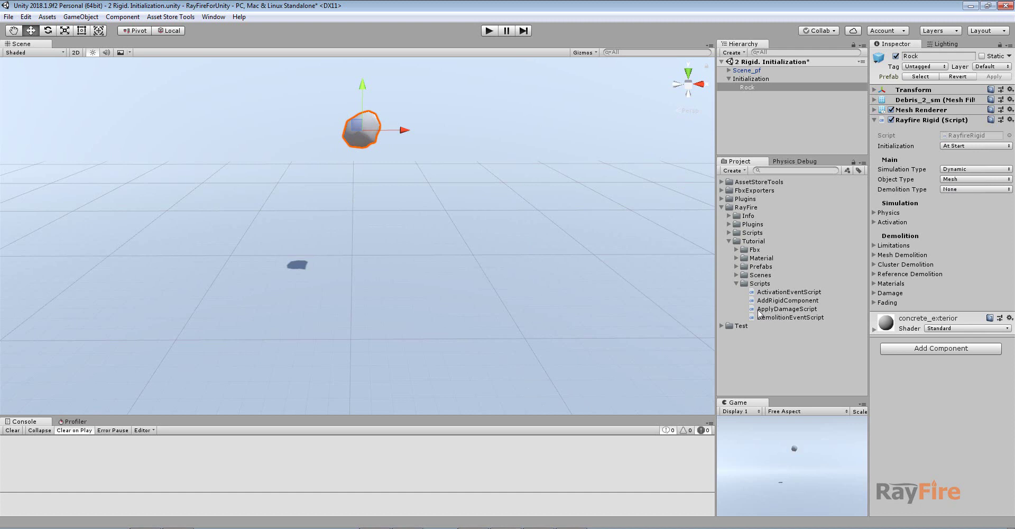
Step: Switch Initialization from At Start to By Method and enter Play mode
{"action": "left_click", "coordinate": [955, 146]}
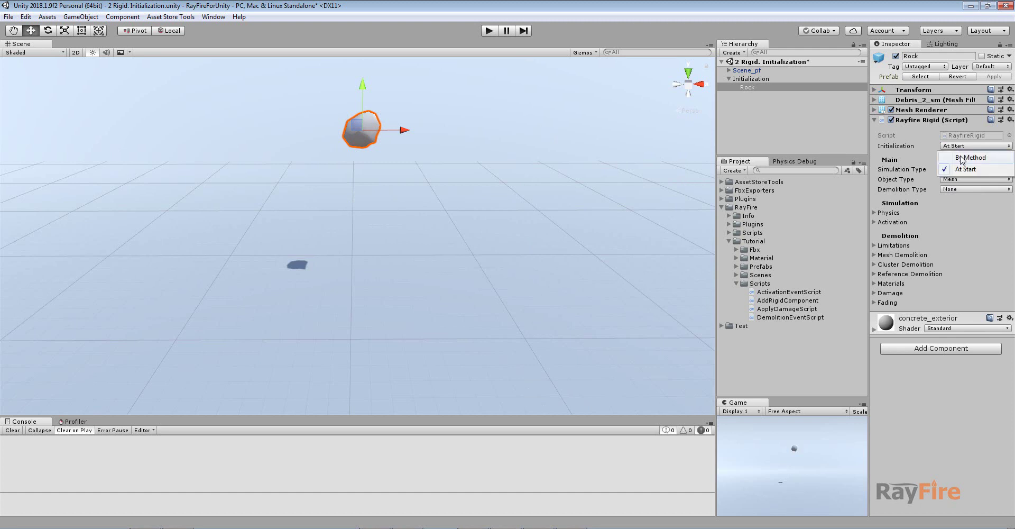
{"action": "left_click", "coordinate": [963, 158]}
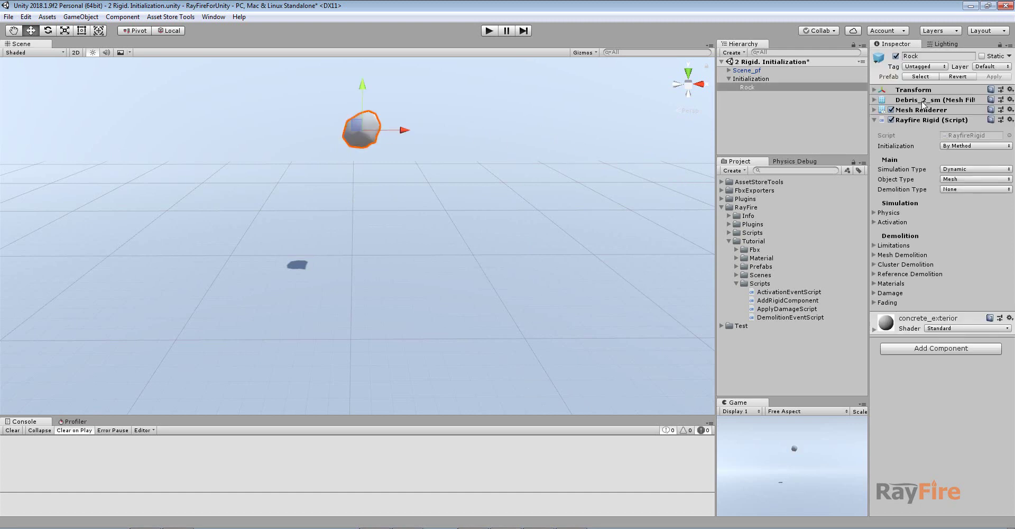
{"action": "left_click", "coordinate": [493, 33]}
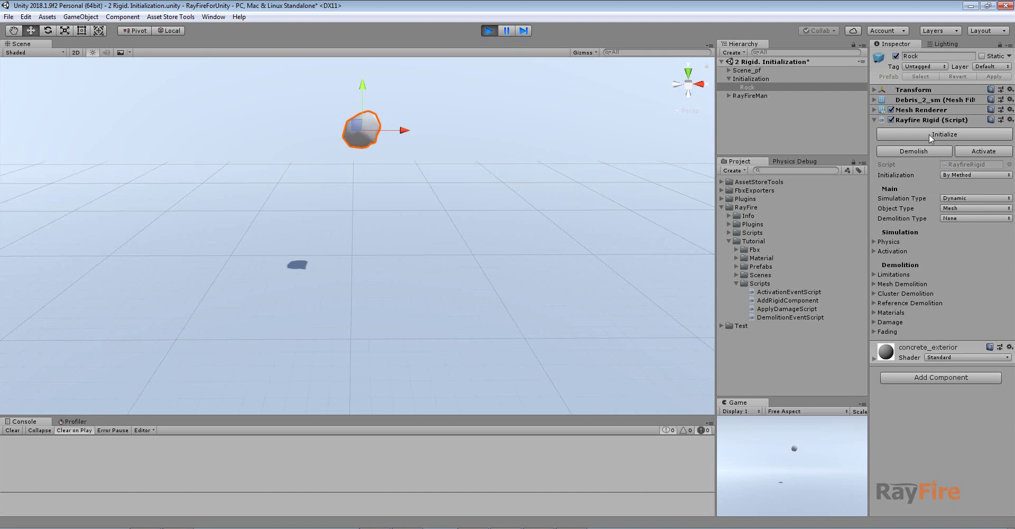
Step: Initialize the rock's rigid during play so it falls, then restart the scene
{"action": "left_click", "coordinate": [929, 135]}
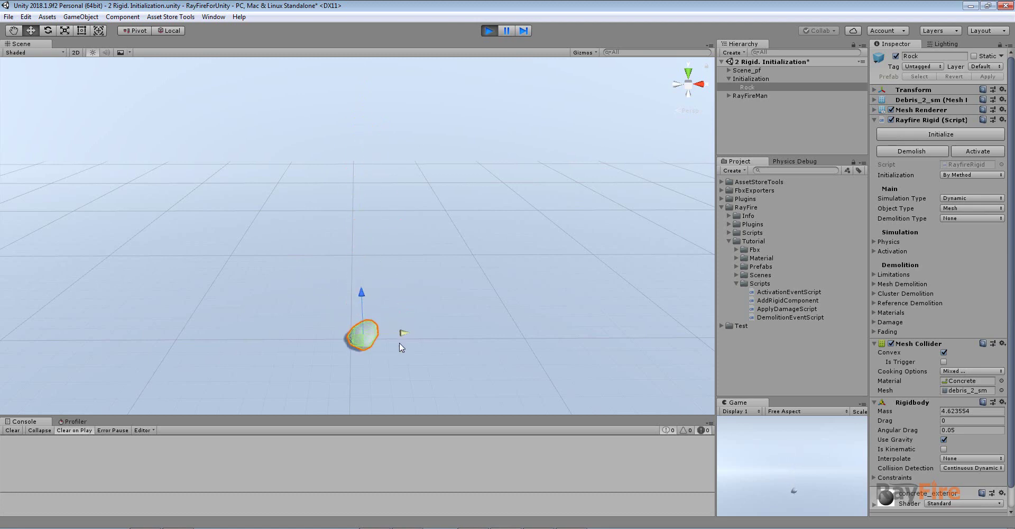
{"action": "left_click", "coordinate": [490, 29]}
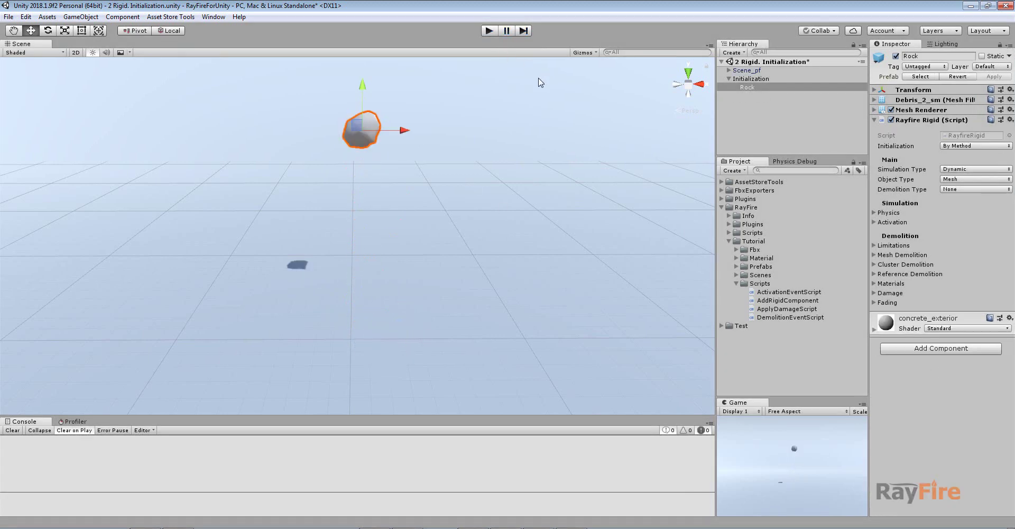
{"action": "left_click", "coordinate": [488, 30]}
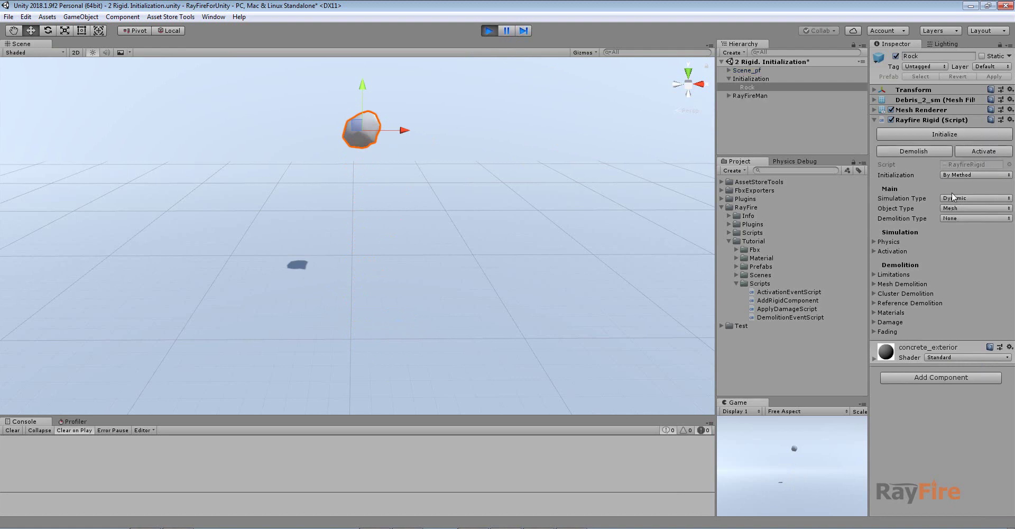
Step: Set Demolition Type to Runtime, initialize the rock to shatter it, stop, and shrink Rider's AddRigidComponent.cs window
{"action": "left_click", "coordinate": [954, 218]}
{"action": "left_click", "coordinate": [954, 238]}
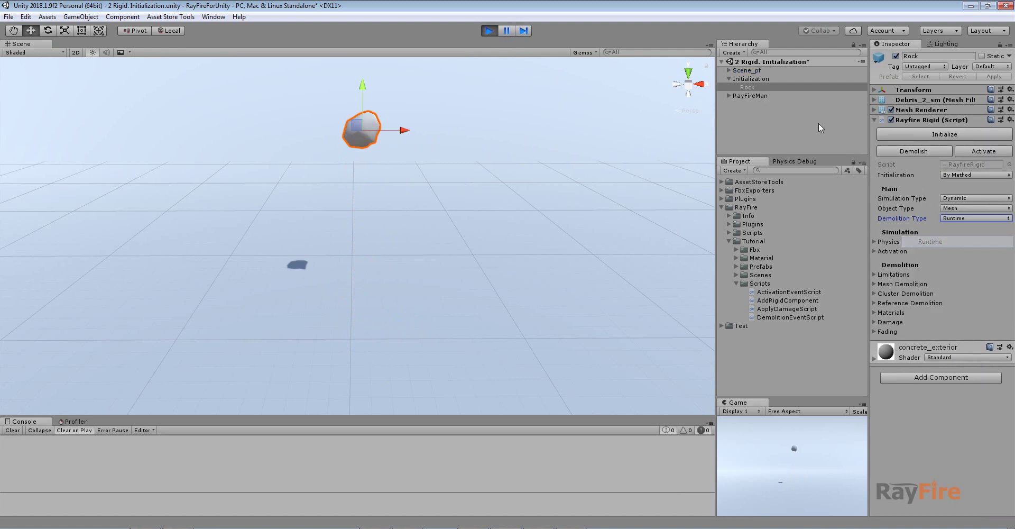
{"action": "left_click", "coordinate": [914, 134]}
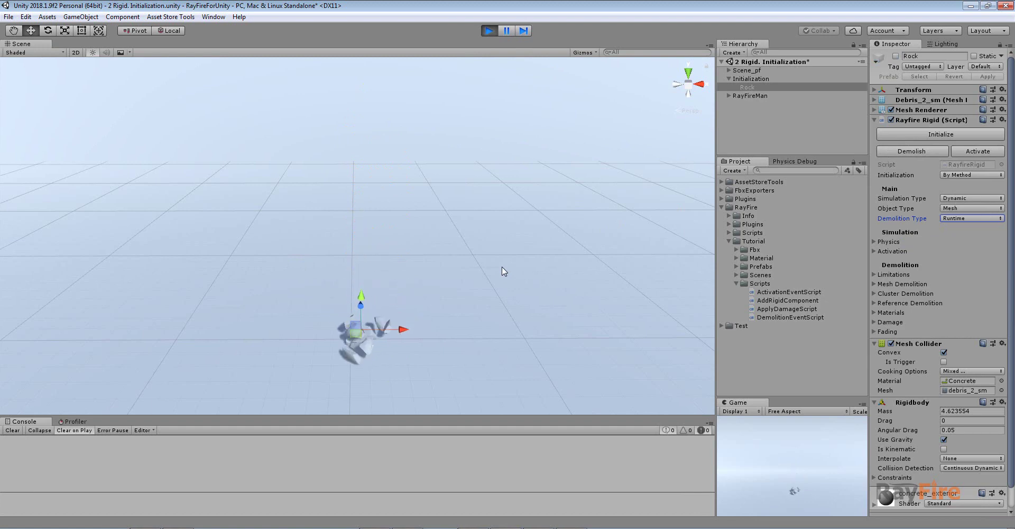
{"action": "left_click", "coordinate": [488, 30]}
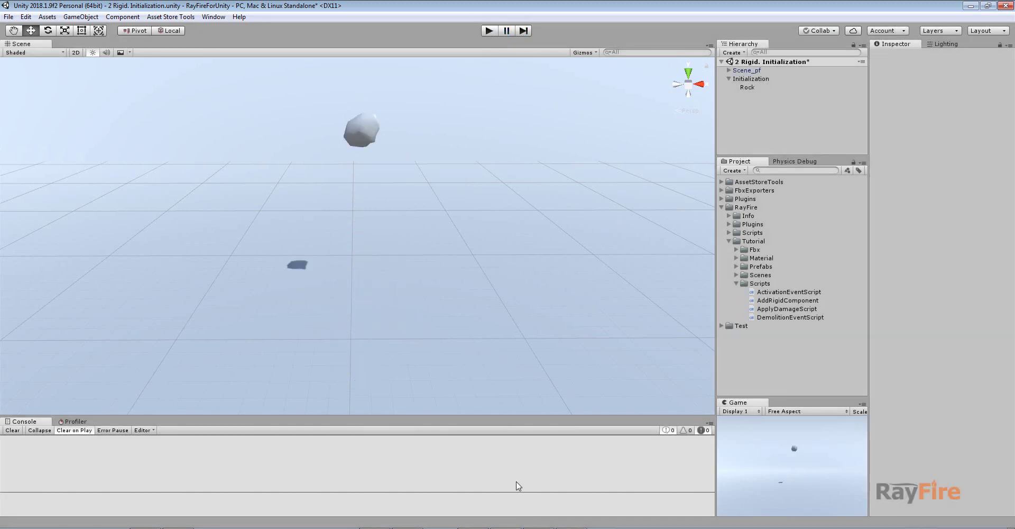
{"action": "key", "text": "alt+Tab"}
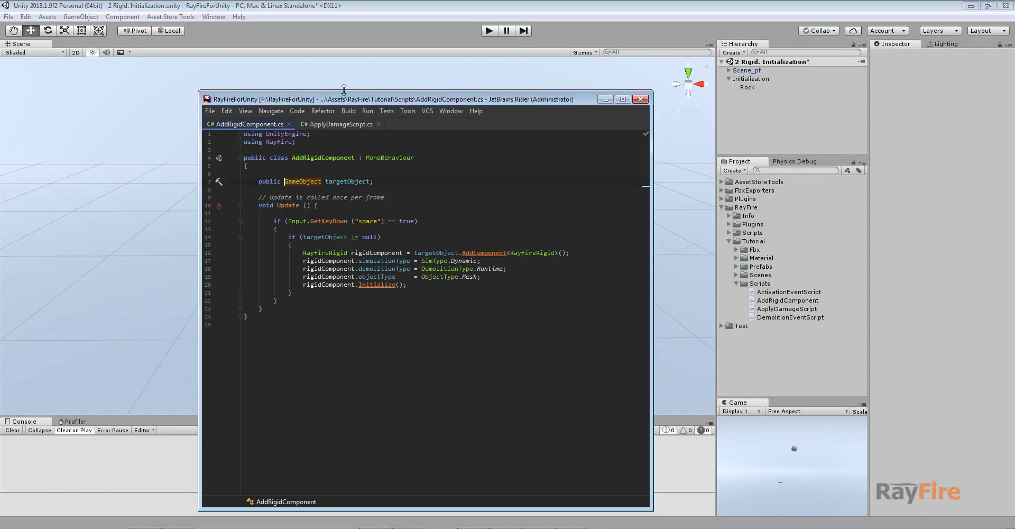
{"action": "left_click_drag", "start_coordinate": [344, 90], "coordinate": [181, 198]}
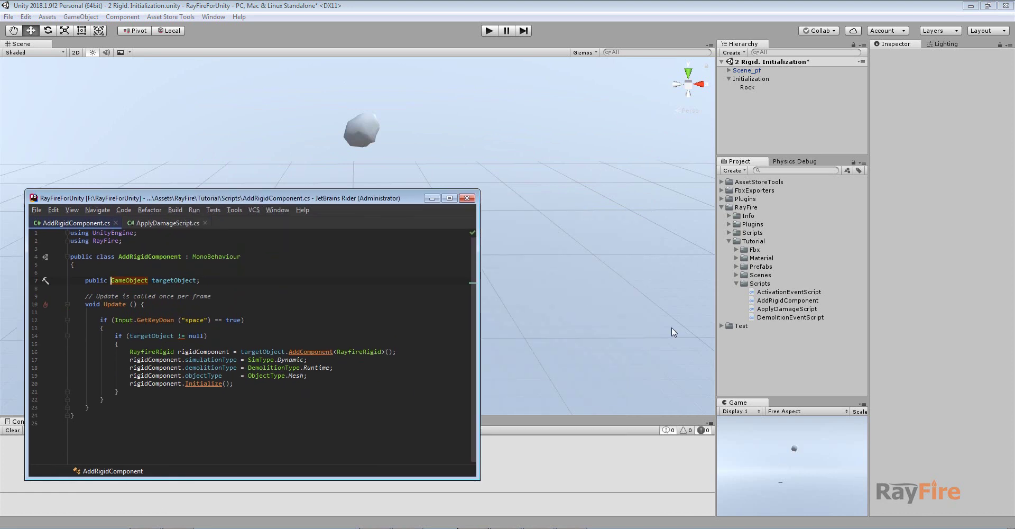
Step: Drag a second AddRigidComponent onto Initialization and set its Target Object to Rock
{"action": "left_click", "coordinate": [748, 79]}
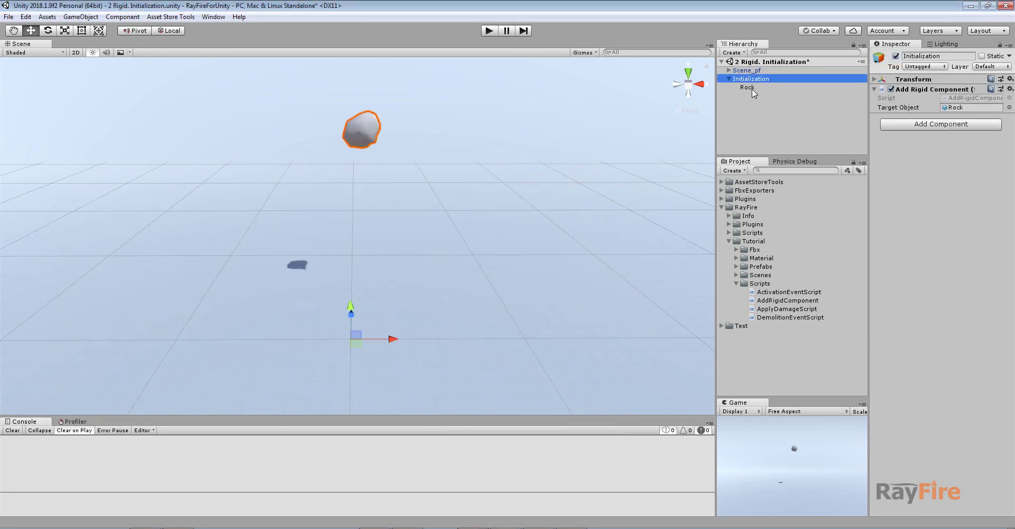
{"action": "left_click_drag", "start_coordinate": [776, 300], "coordinate": [913, 189]}
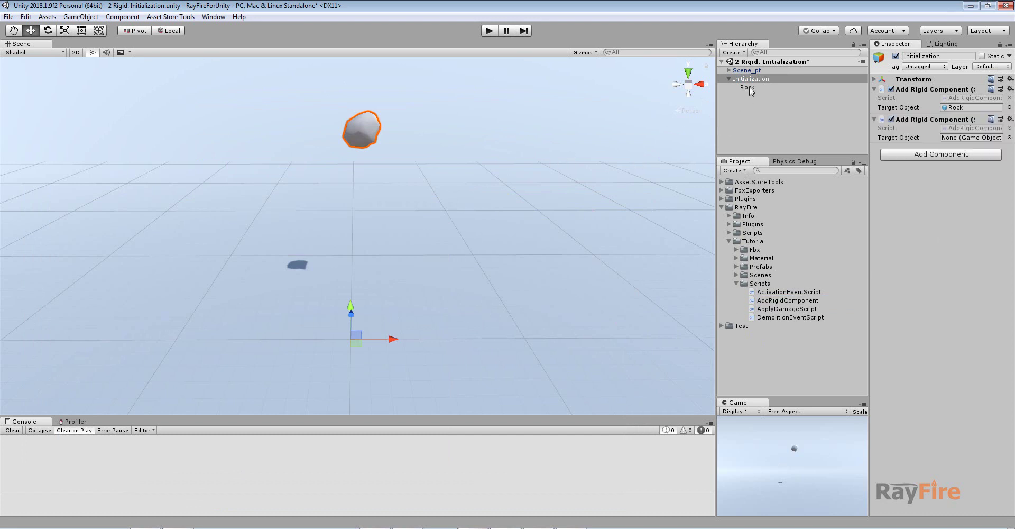
{"action": "left_click_drag", "start_coordinate": [747, 87], "coordinate": [968, 138]}
Step: Walk through the Update method and the AddComponent RayfireRigid line in AddRigidComponent.cs
{"action": "left_click", "coordinate": [450, 517]}
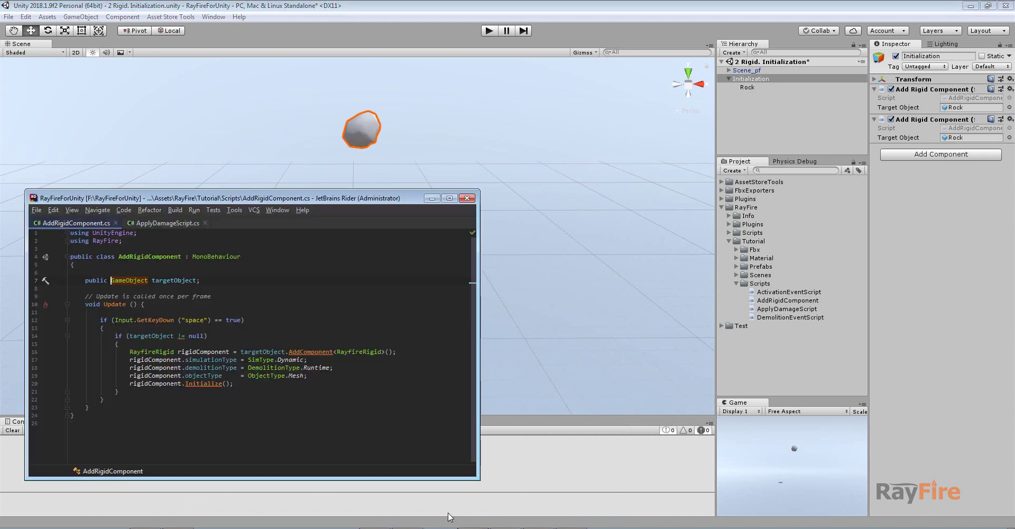
{"action": "left_click", "coordinate": [146, 304]}
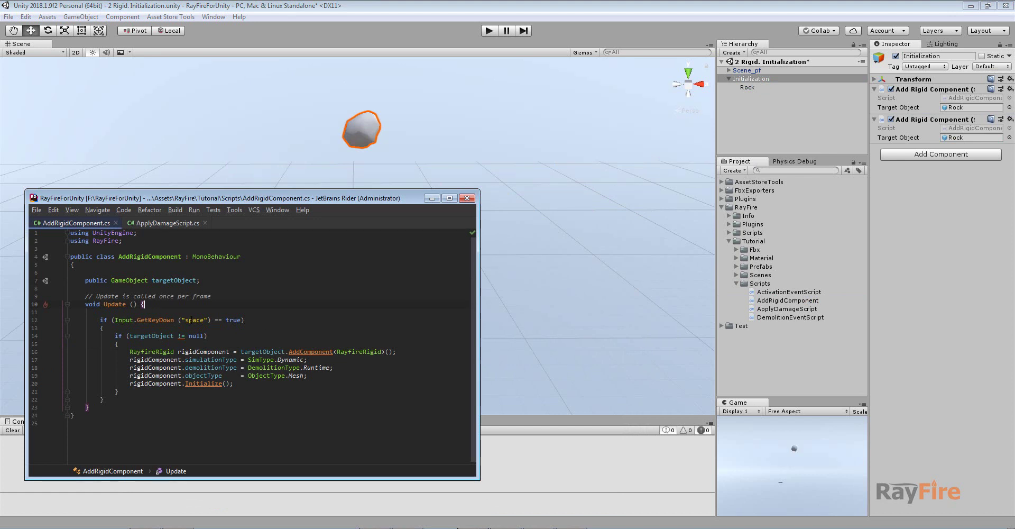
{"action": "scroll", "coordinate": [181, 341], "scroll_direction": "down", "scroll_amount": 1}
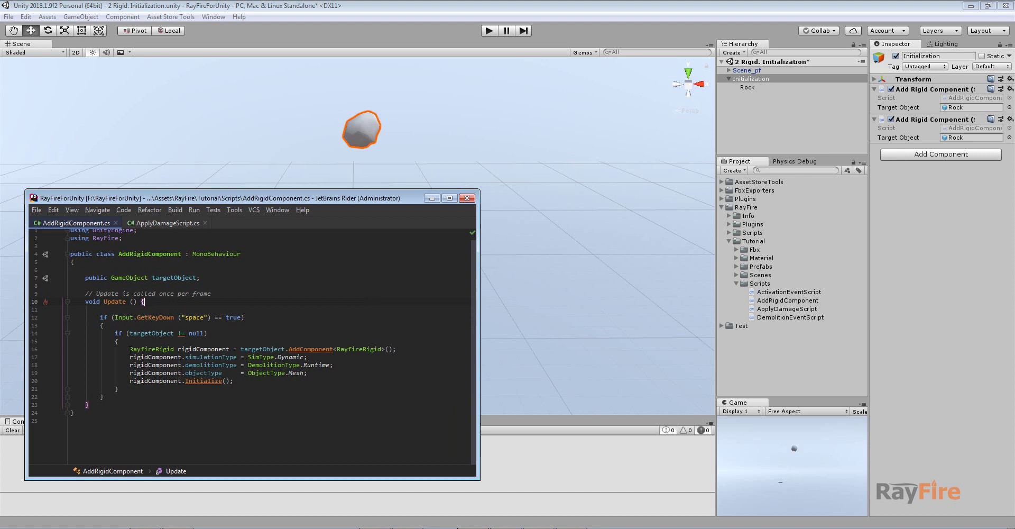
{"action": "left_click", "coordinate": [155, 349]}
{"action": "left_click", "coordinate": [403, 348]}
Step: Highlight the simulation, demolition and object type lines and the Initialize call, then return to Unity
{"action": "left_click_drag", "start_coordinate": [322, 375], "coordinate": [71, 357]}
{"action": "left_click", "coordinate": [221, 381]}
{"action": "left_click", "coordinate": [244, 380]}
{"action": "key", "text": "Home"}
{"action": "left_click", "coordinate": [487, 11]}
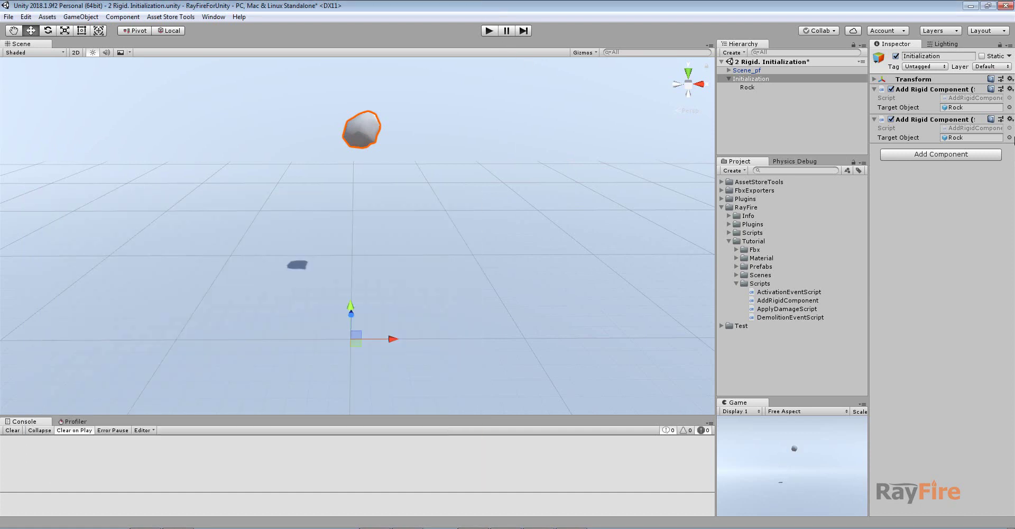
Step: Delete the second Add Rigid Component and Rock's Rayfire Rigid, then reselect the rock
{"action": "left_click", "coordinate": [1010, 119]}
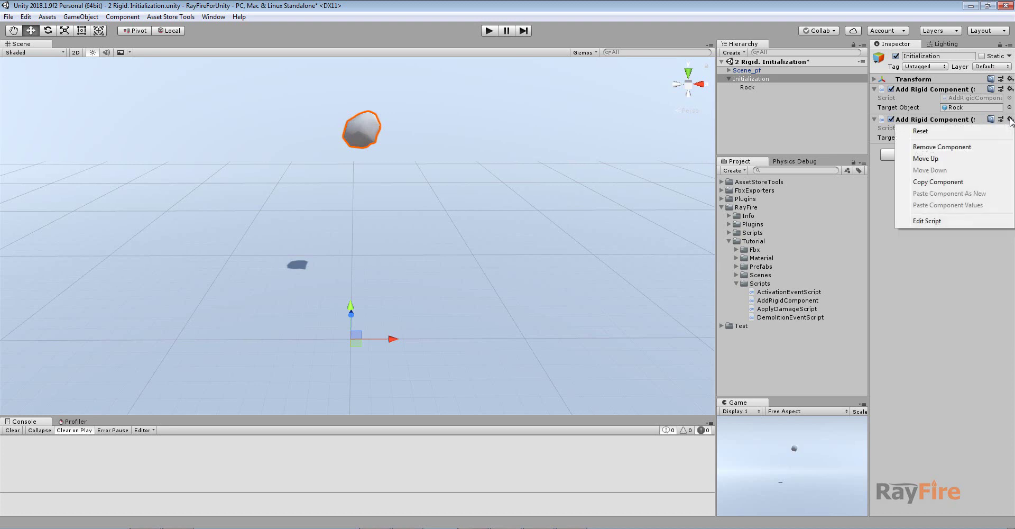
{"action": "left_click", "coordinate": [942, 147]}
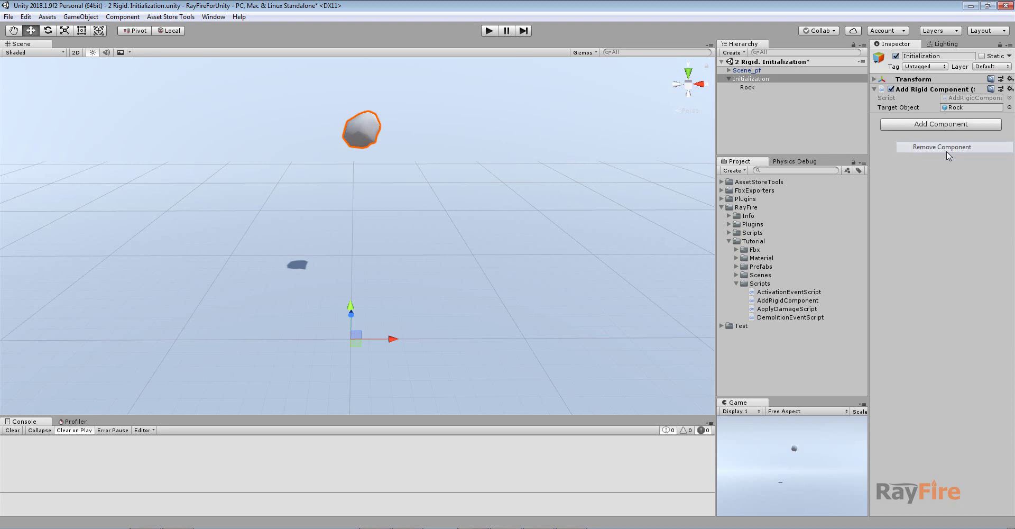
{"action": "left_click", "coordinate": [758, 85]}
{"action": "left_click", "coordinate": [1007, 120]}
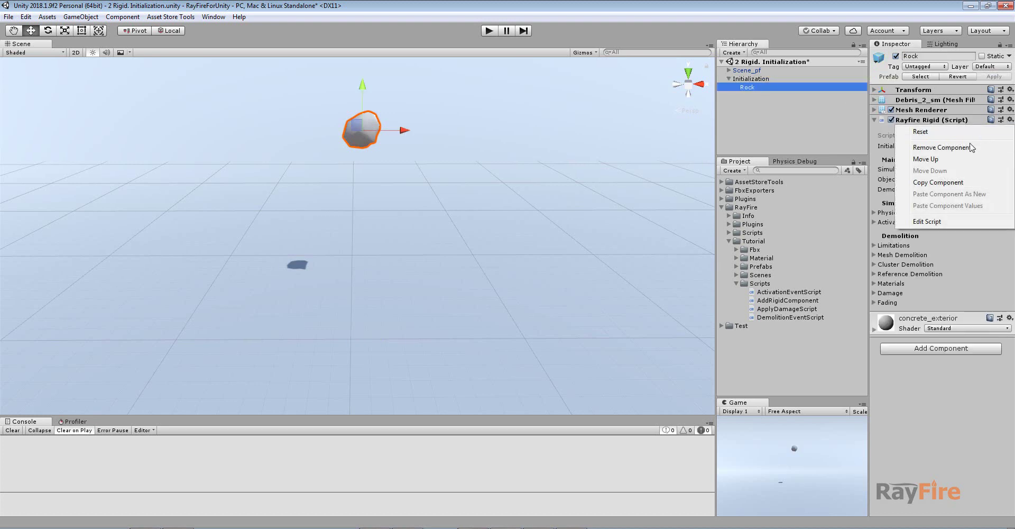
{"action": "left_click", "coordinate": [941, 147]}
{"action": "left_click", "coordinate": [382, 87]}
{"action": "left_click", "coordinate": [372, 121]}
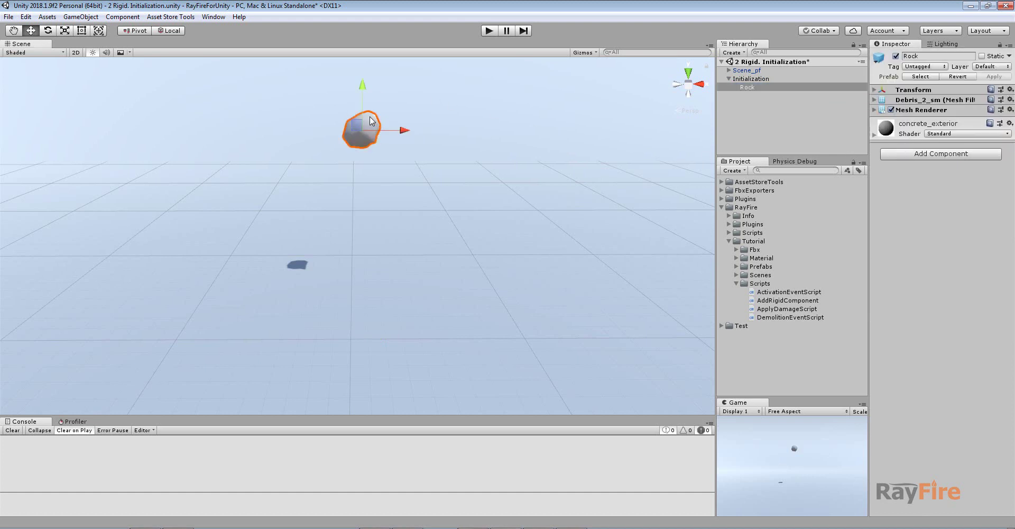
Step: Play, select Initialization, focus the Game view to trigger demolition, then stop and switch to Rider
{"action": "left_click", "coordinate": [490, 31]}
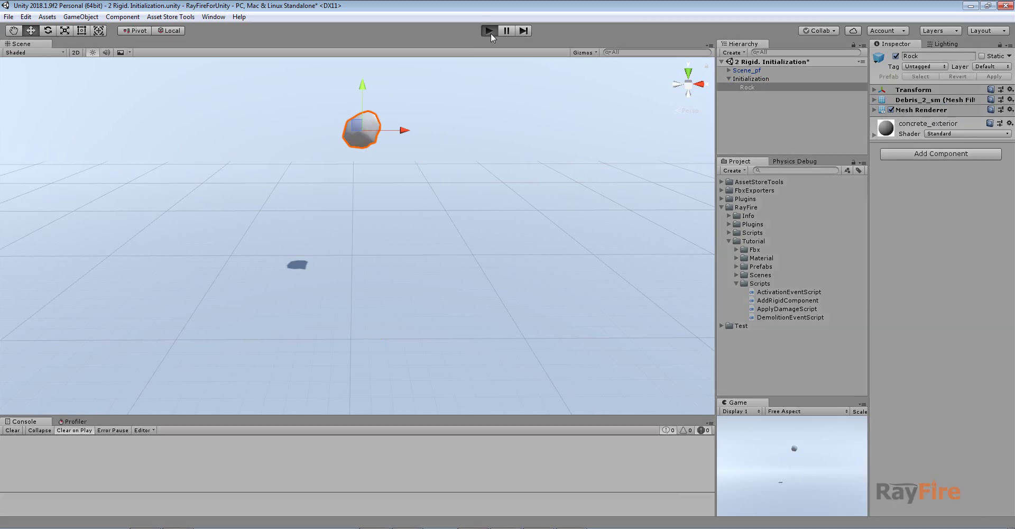
{"action": "left_click", "coordinate": [766, 78]}
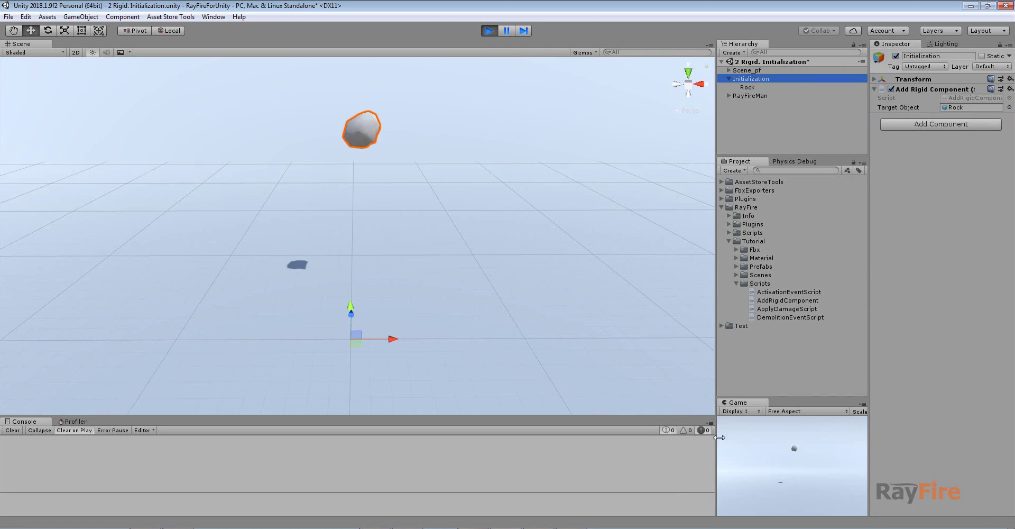
{"action": "left_click", "coordinate": [765, 449]}
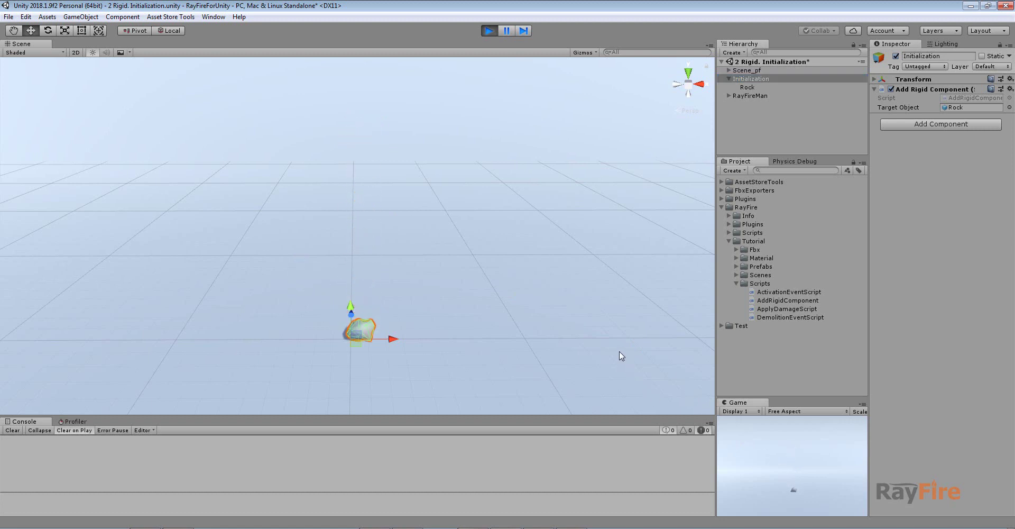
{"action": "left_click", "coordinate": [488, 31]}
{"action": "key", "text": "alt+Tab"}
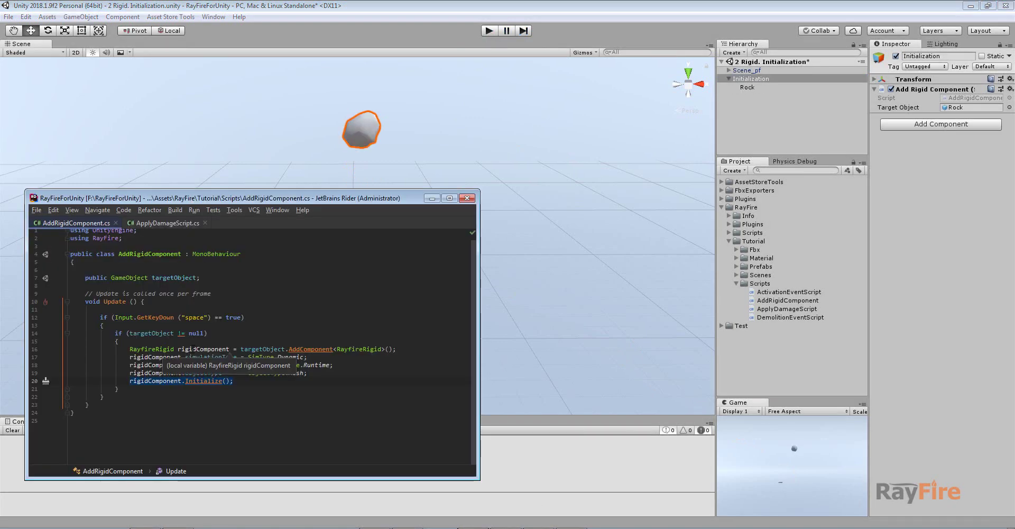
Step: Highlight the RayfireRigid creation, object type and Initialize lines in the Rider script
{"action": "left_click_drag", "start_coordinate": [130, 349], "coordinate": [43, 358]}
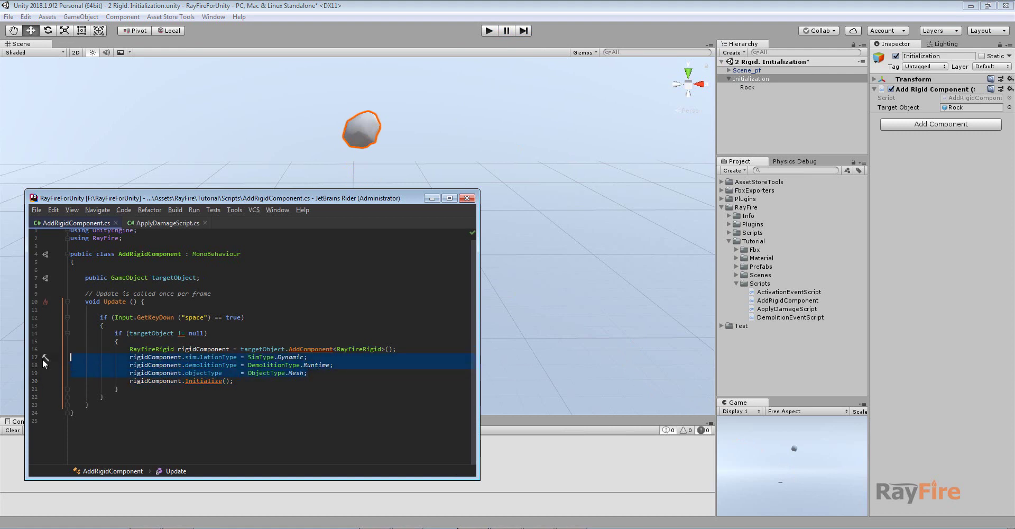
{"action": "left_click", "coordinate": [303, 372]}
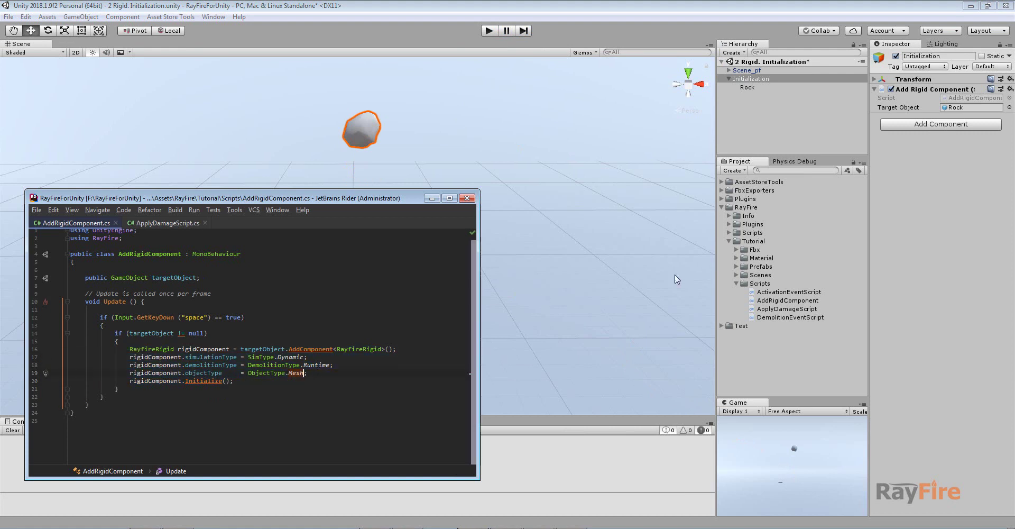
{"action": "left_click_drag", "start_coordinate": [233, 381], "coordinate": [130, 382]}
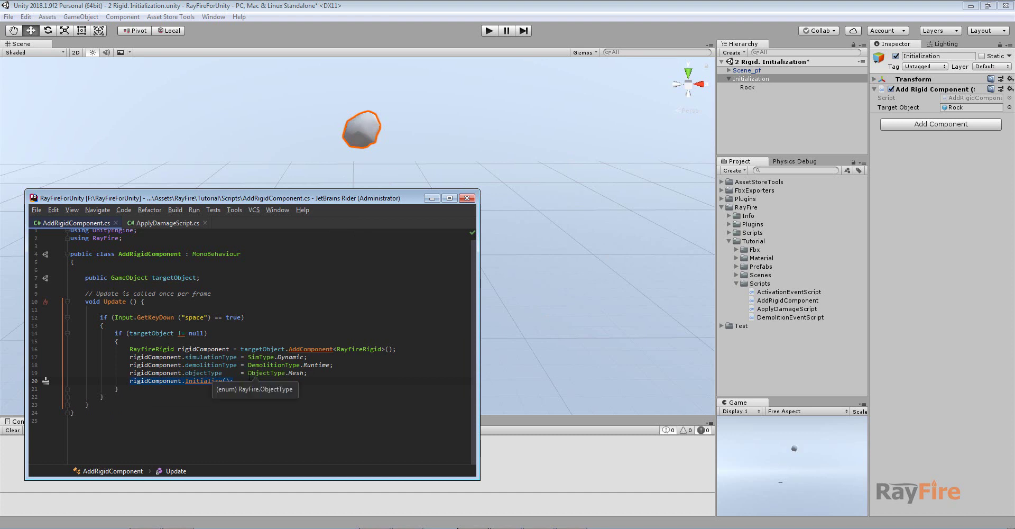
Step: Back in Unity, add a Rayfire Rigid component to the Rock object
{"action": "left_click", "coordinate": [441, 11]}
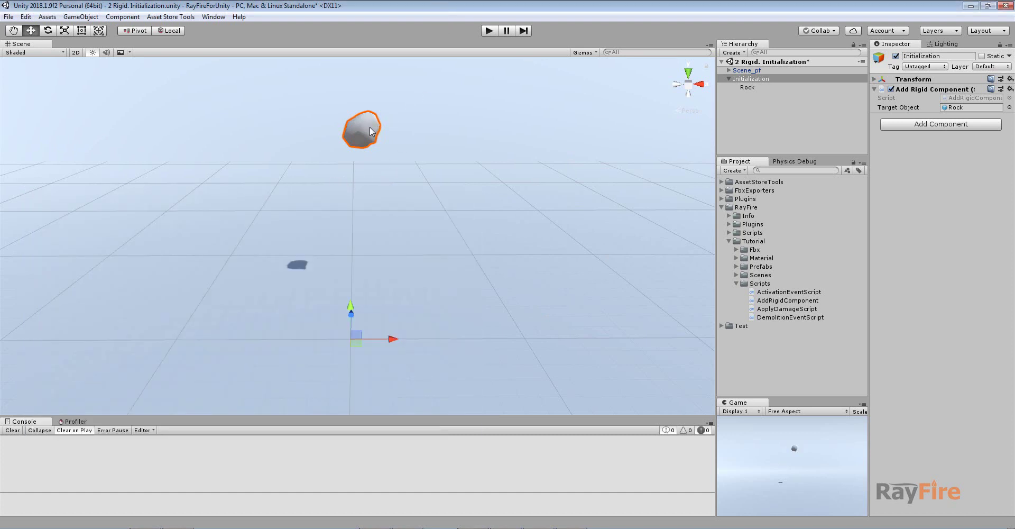
{"action": "left_click", "coordinate": [371, 130]}
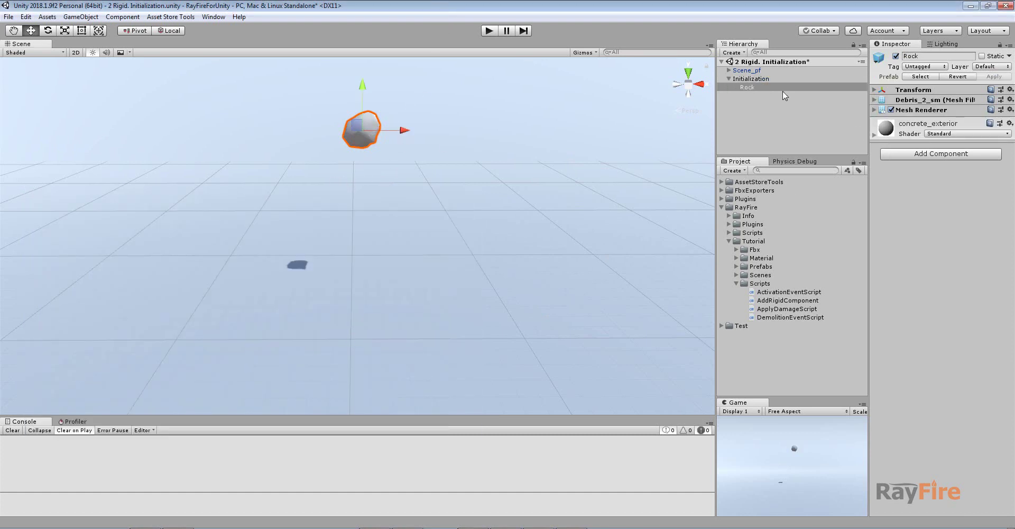
{"action": "left_click", "coordinate": [932, 154]}
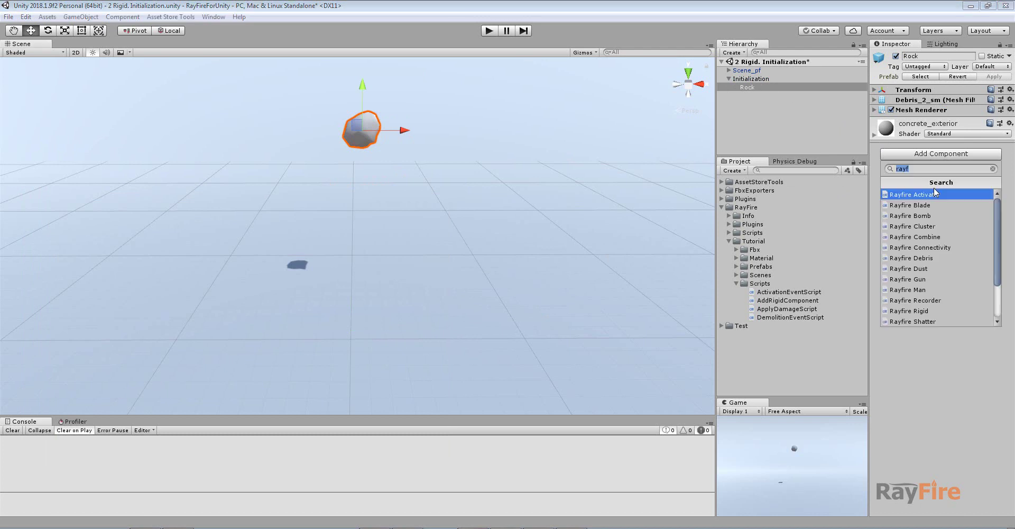
{"action": "left_click", "coordinate": [928, 310]}
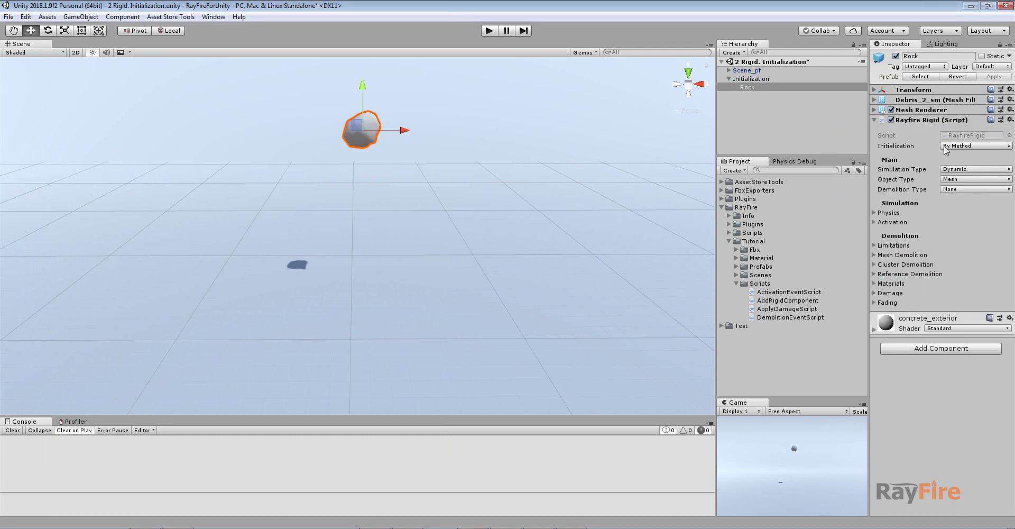